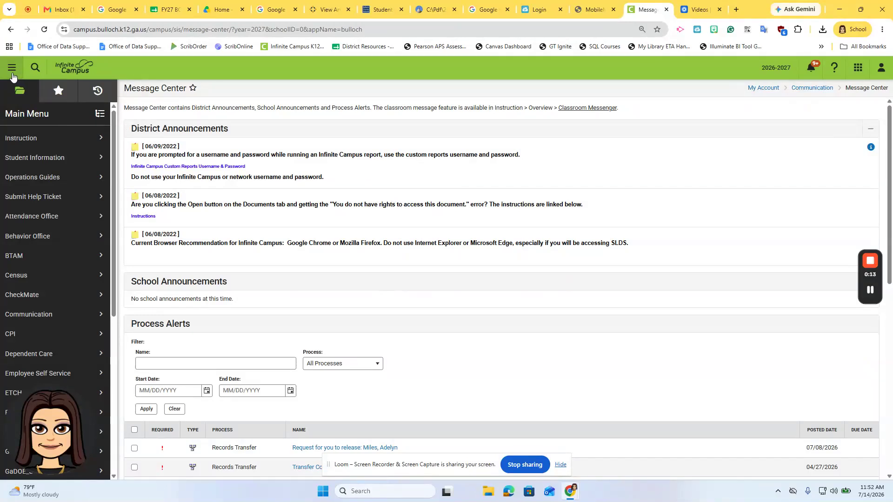
# Open Application Processing under Census Online Registration and set the configuration group to 2026-2027 K-12 (Starting 8/3/2026)
pyautogui.click(25, 278)
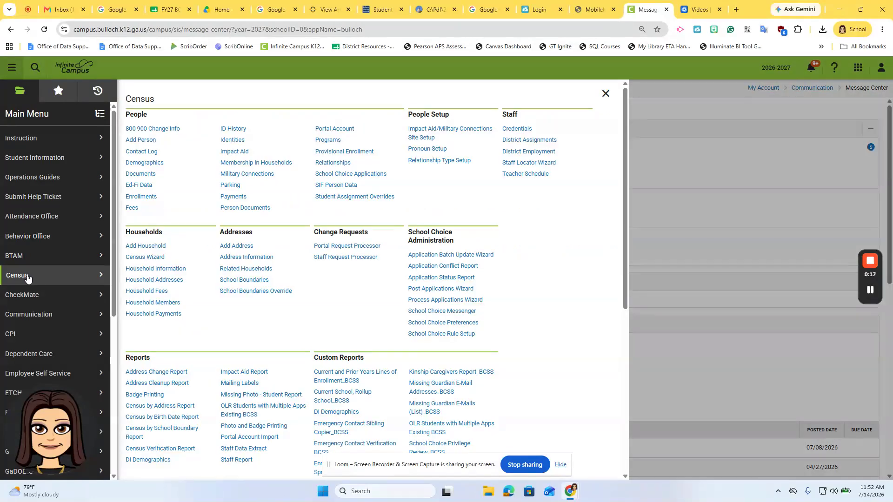
pyautogui.scroll(-3, 196, 352)
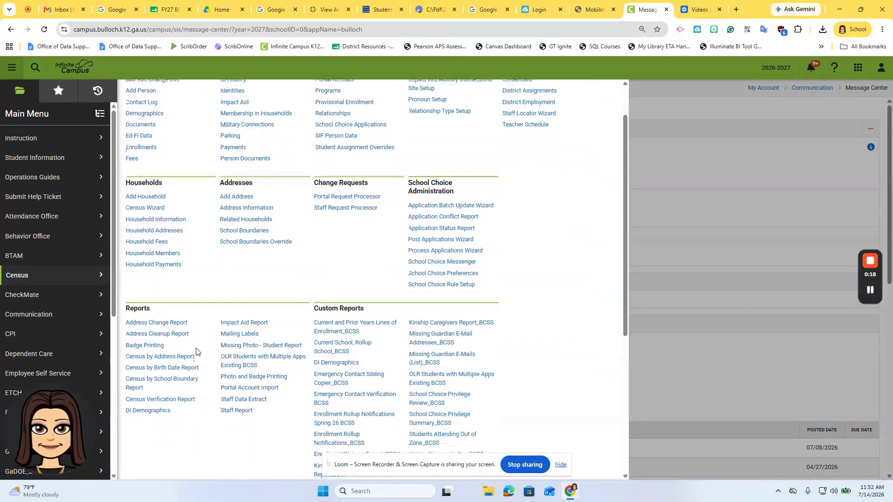
pyautogui.scroll(-2, 196, 352)
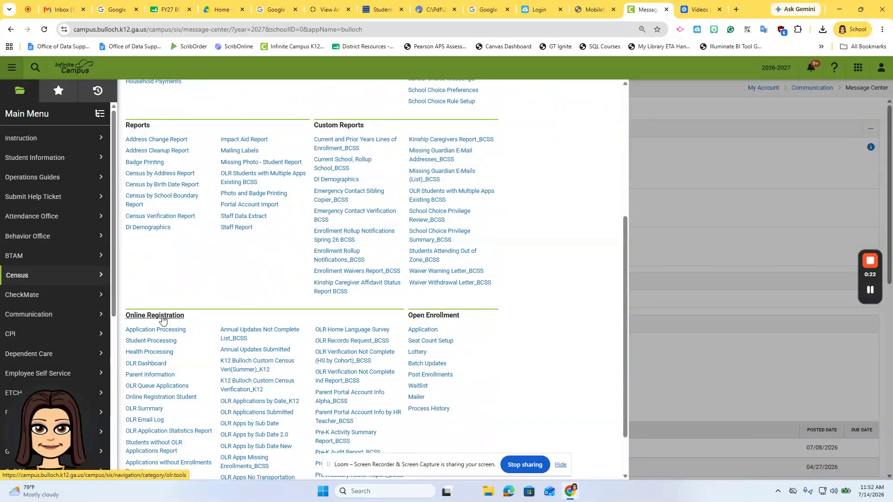
pyautogui.click(161, 331)
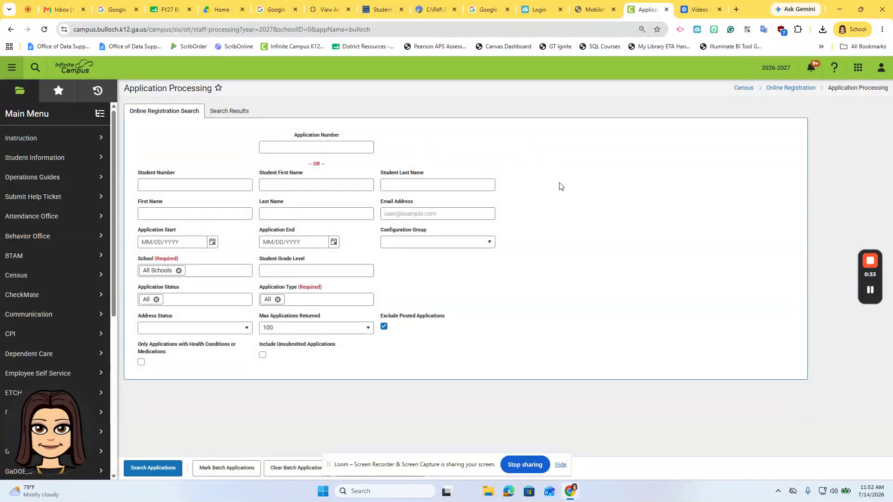
pyautogui.click(491, 244)
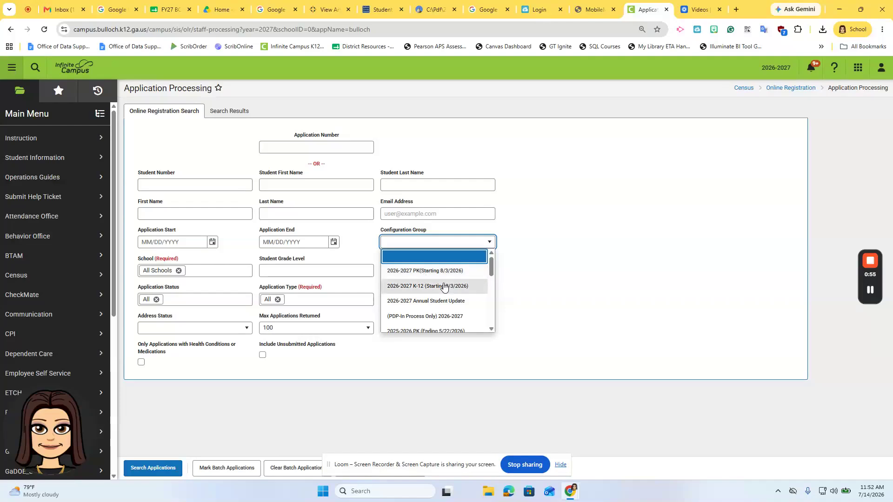
pyautogui.click(429, 290)
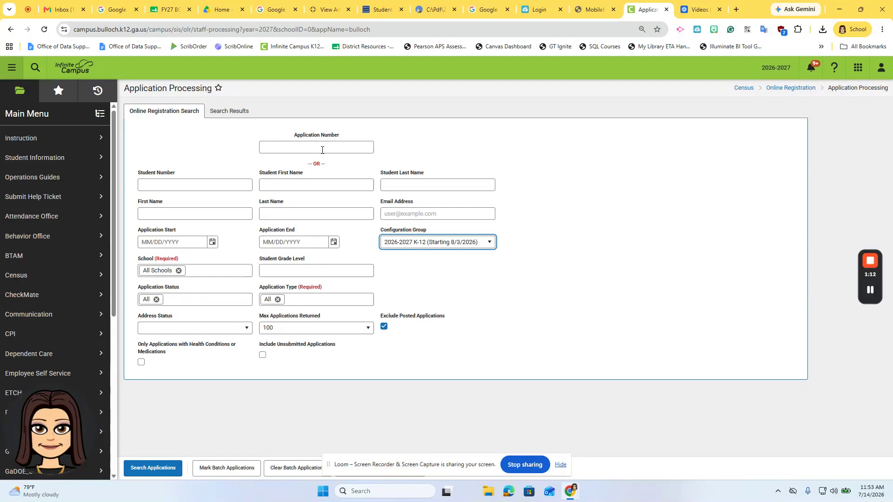
pyautogui.click(269, 150)
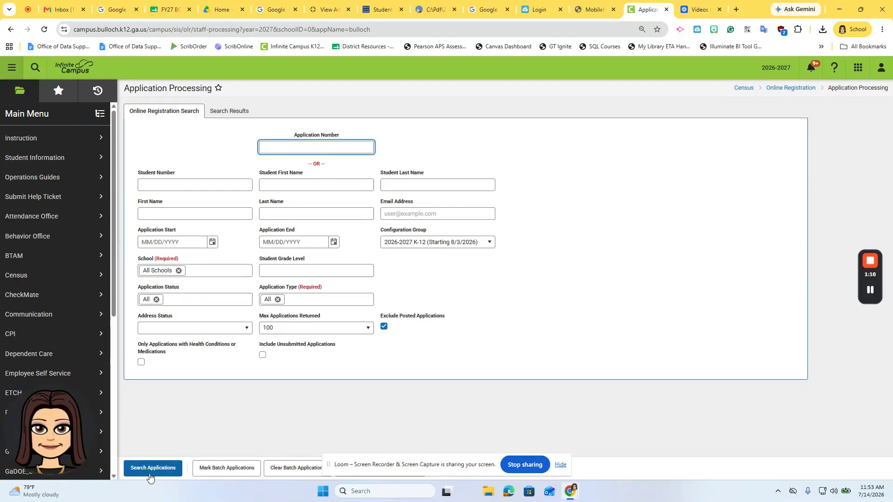
pyautogui.click(484, 155)
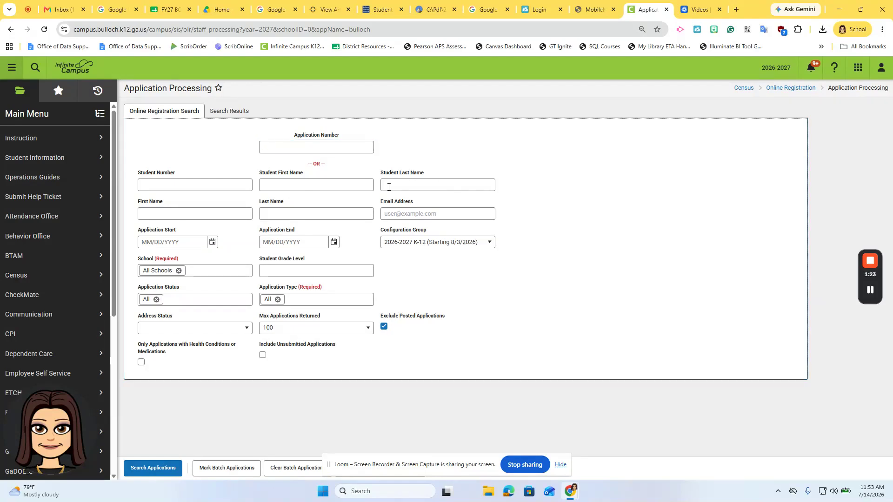
pyautogui.click(402, 187)
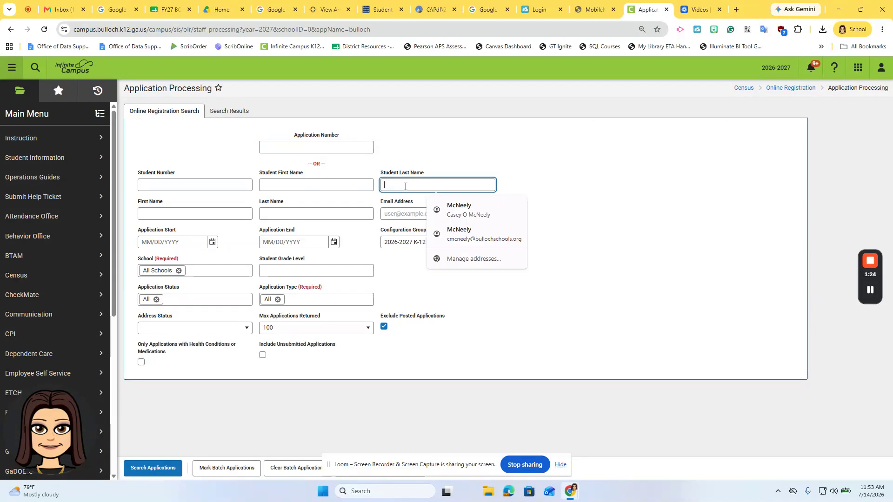
pyautogui.click(310, 184)
pyautogui.click(509, 203)
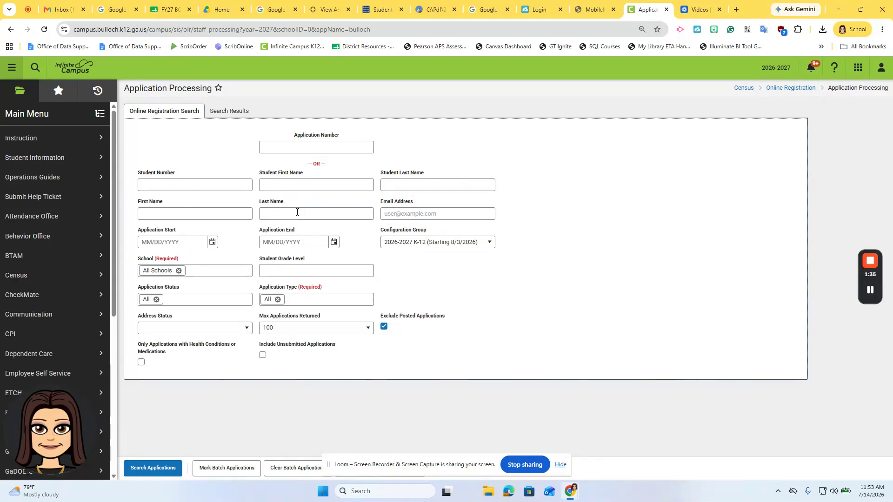
pyautogui.click(281, 213)
pyautogui.click(213, 213)
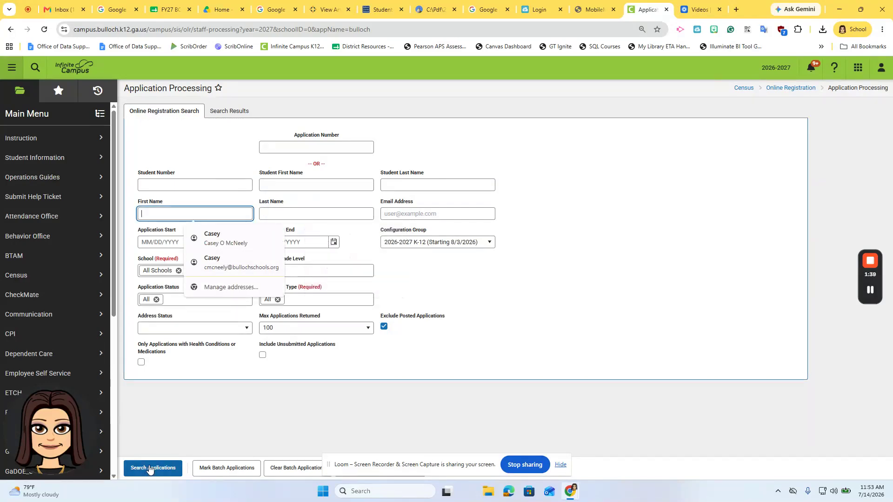
pyautogui.click(591, 350)
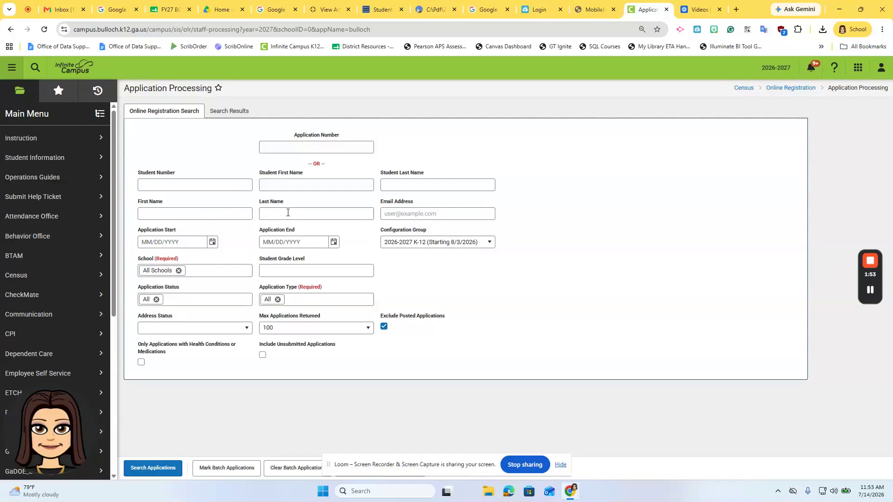
# Search the applications with unsubmitted ones included and posted ones excluded
pyautogui.click(263, 356)
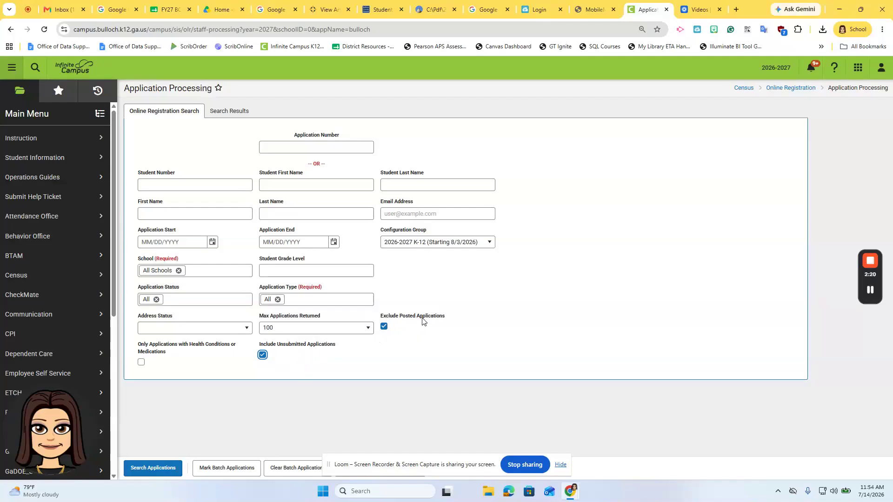
pyautogui.click(384, 328)
pyautogui.click(384, 326)
pyautogui.click(148, 470)
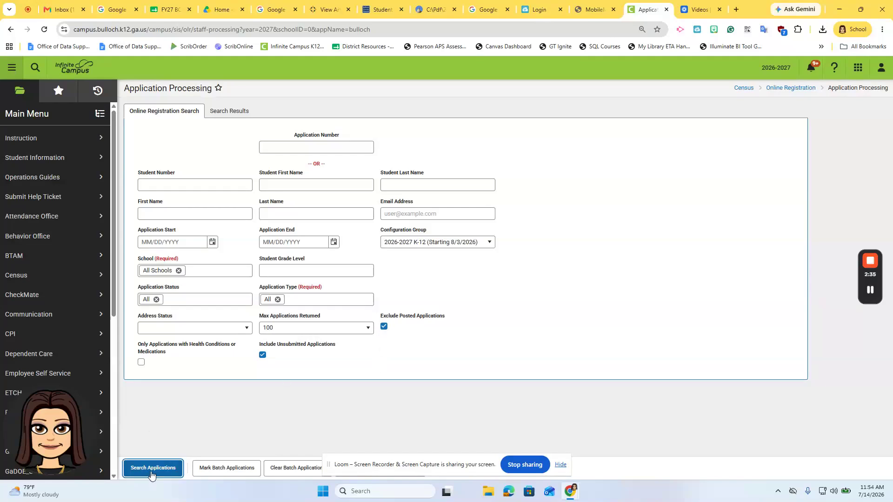
# Find the new application on Hold with the comment "no address listed on the application" and open it for review
pyautogui.scroll(-3, 371, 341)
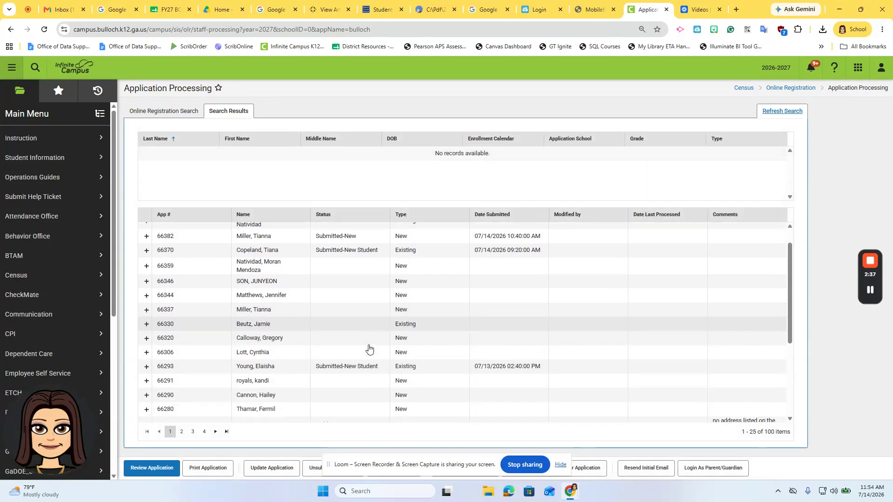
pyautogui.scroll(3, 369, 349)
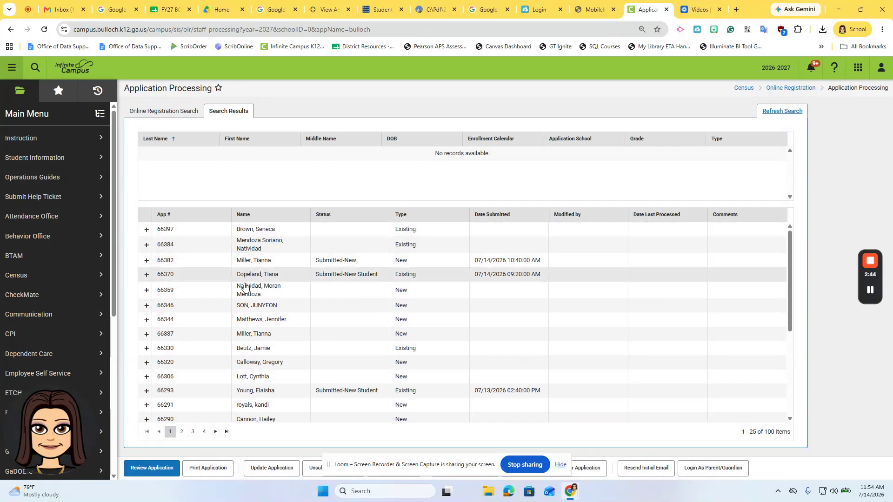
pyautogui.scroll(-4, 249, 334)
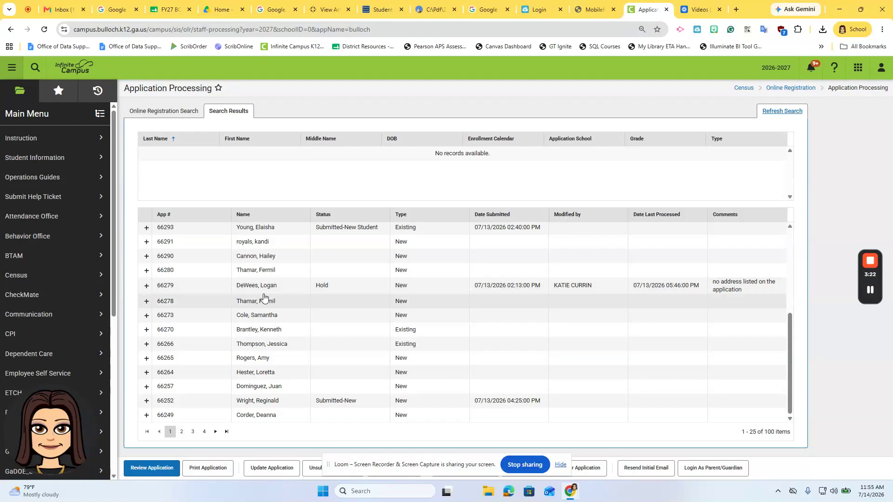
pyautogui.click(211, 291)
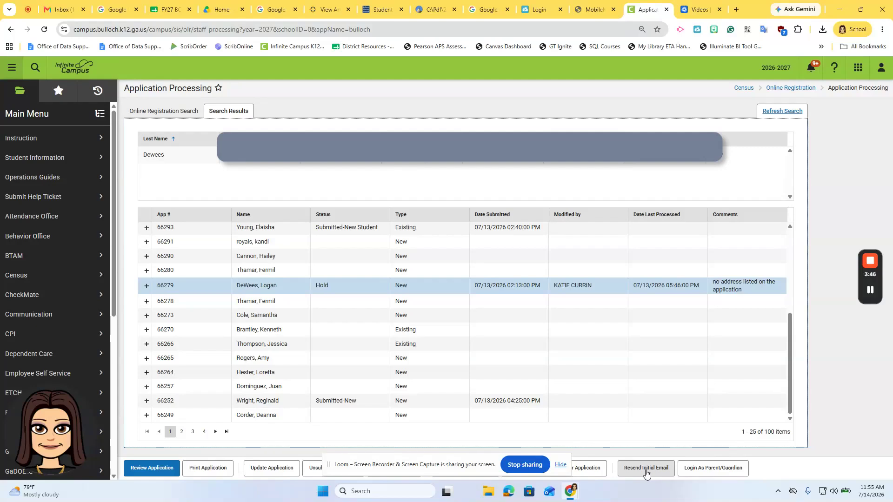
pyautogui.doubleClick(270, 285)
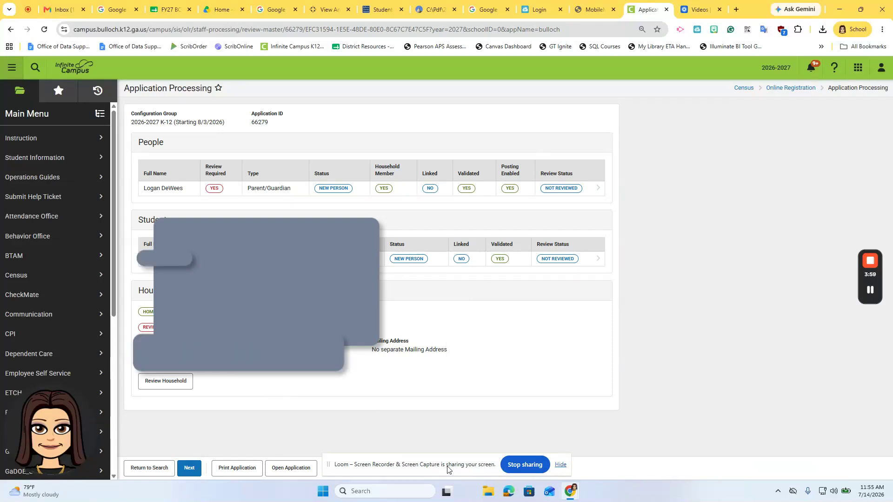
# Open the application form in a maximized window and proceed past the instructions to its Household section
pyautogui.click(561, 465)
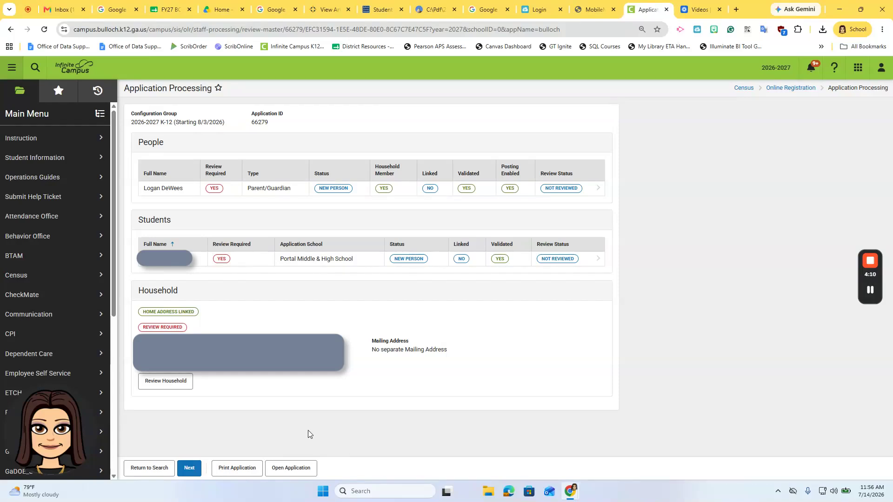
pyautogui.click(291, 469)
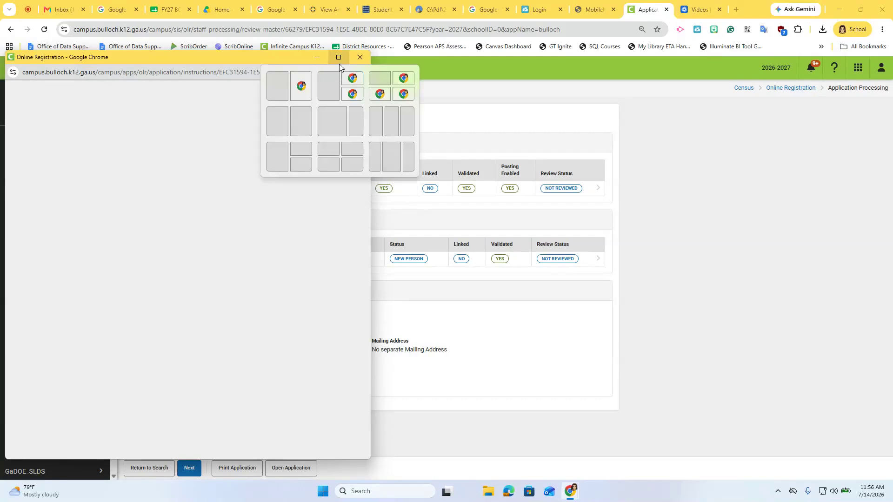
pyautogui.click(339, 57)
pyautogui.click(224, 200)
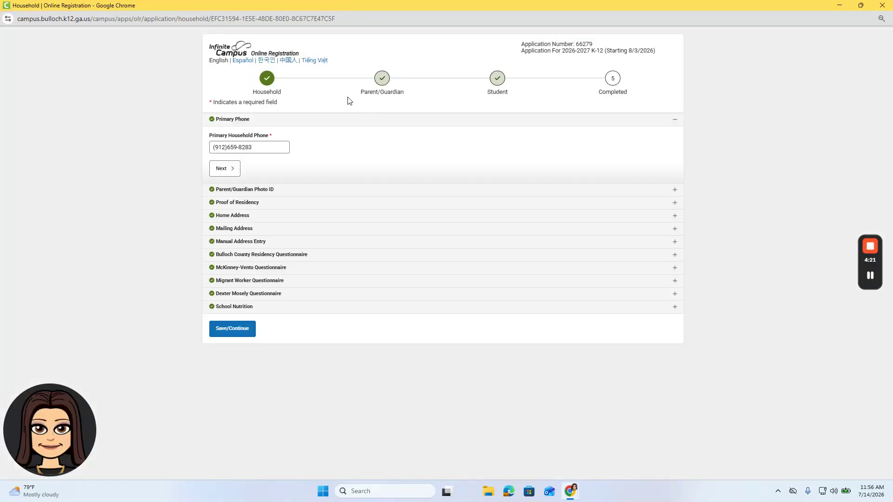
# Look through the Parent/Guardian and Student sections and open the student's Birth Certificate / Evidence of Age section
pyautogui.click(387, 88)
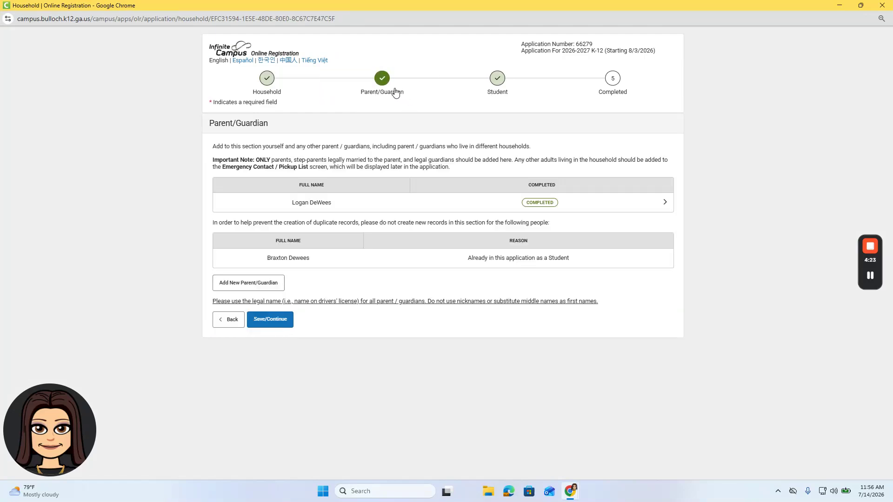
pyautogui.click(497, 81)
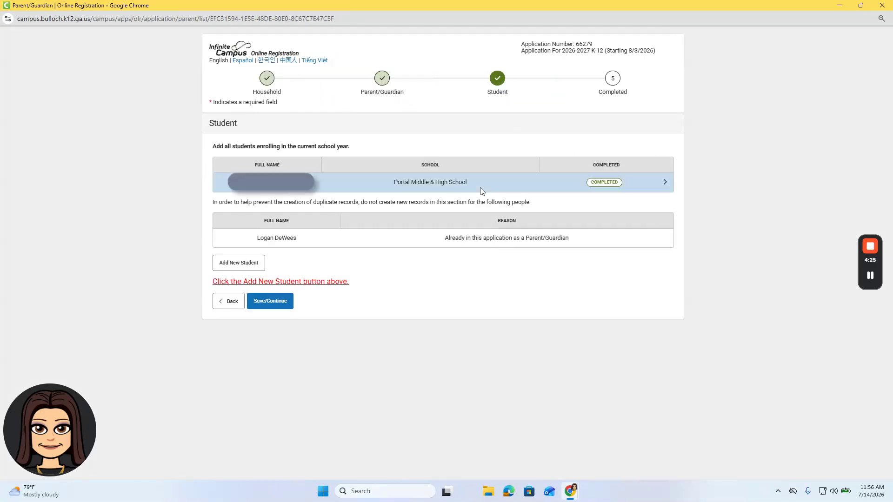
pyautogui.click(666, 187)
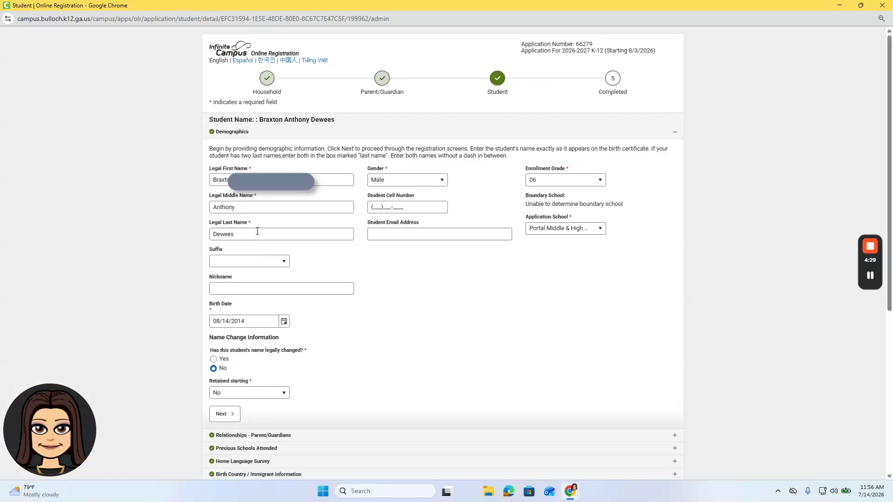
pyautogui.scroll(-5, 260, 279)
pyautogui.click(224, 282)
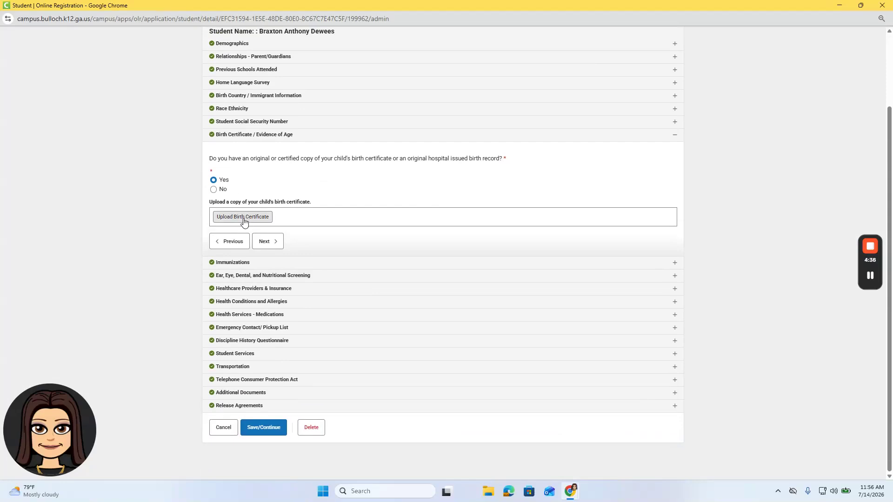
# Save the student's section of the application and close the application form window
pyautogui.click(261, 430)
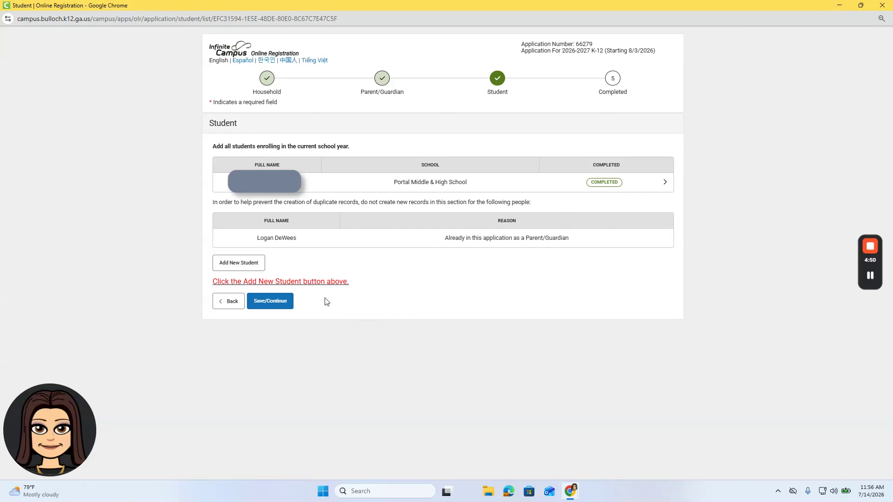
pyautogui.click(882, 6)
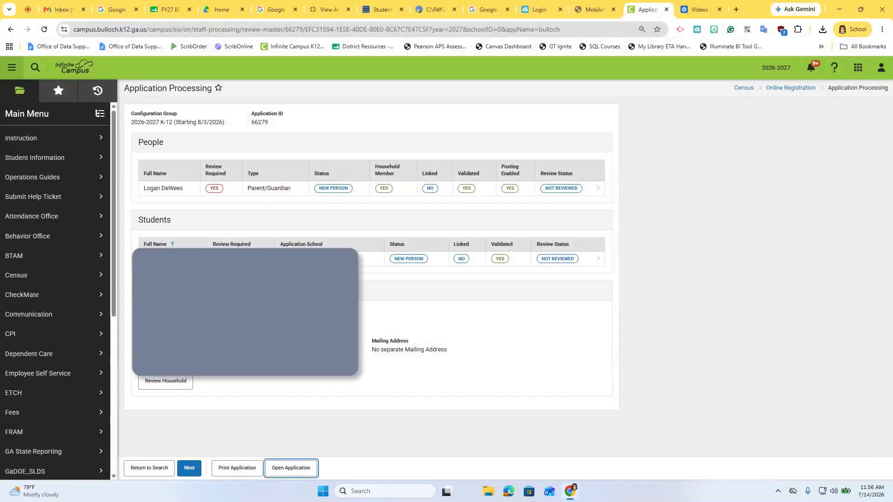
# View the application's status and staff comments page, and return to the application search results without saving
pyautogui.click(189, 468)
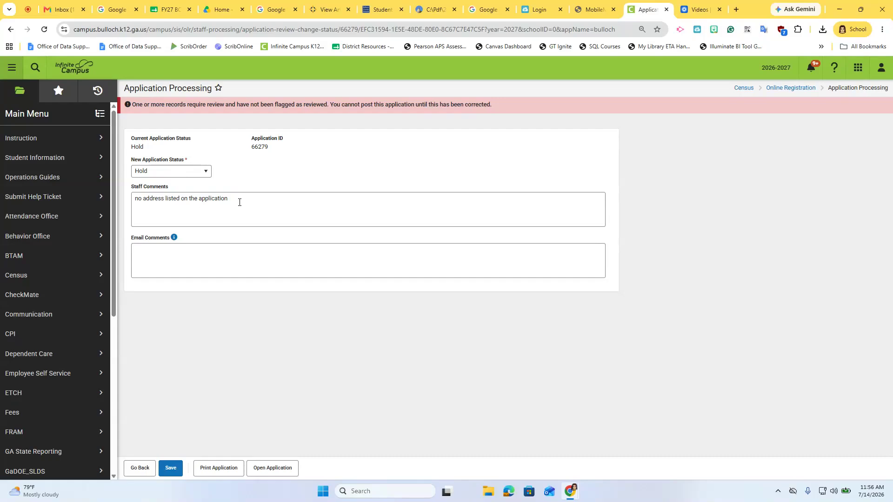
pyautogui.click(235, 199)
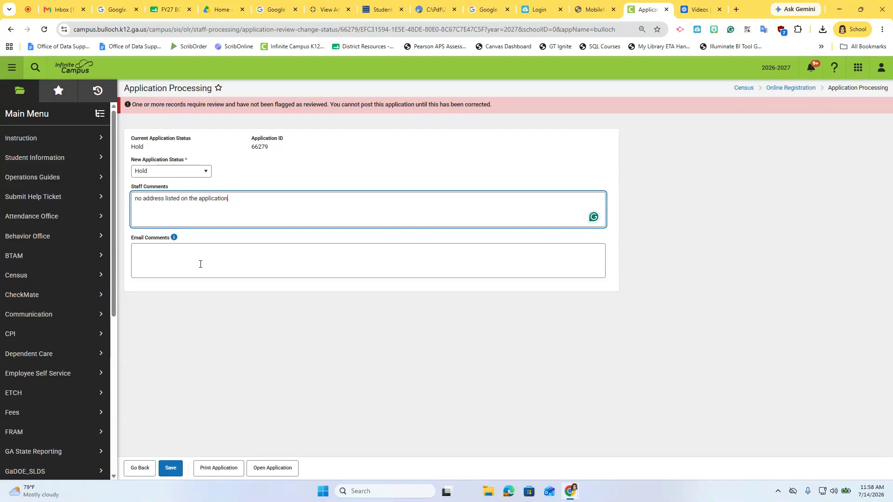
pyautogui.click(141, 469)
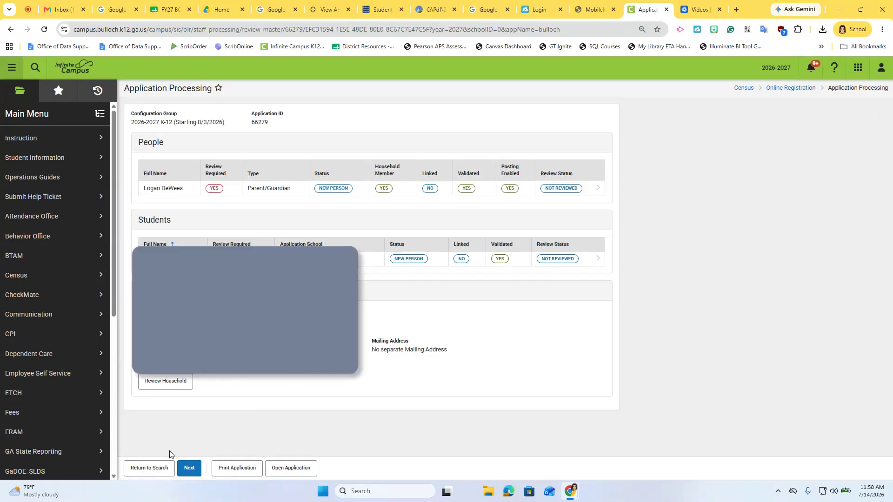
pyautogui.click(148, 469)
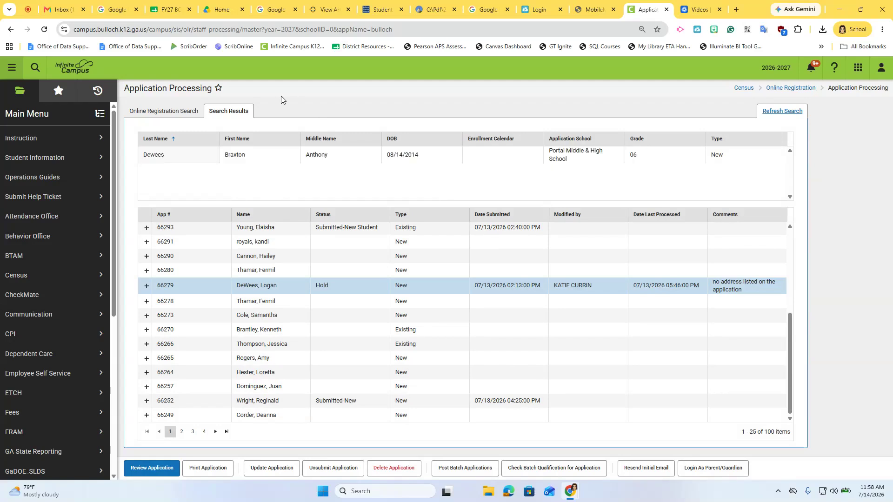
# Browse the Census tools down to the Online Registration group
pyautogui.click(89, 275)
pyautogui.scroll(-4, 161, 363)
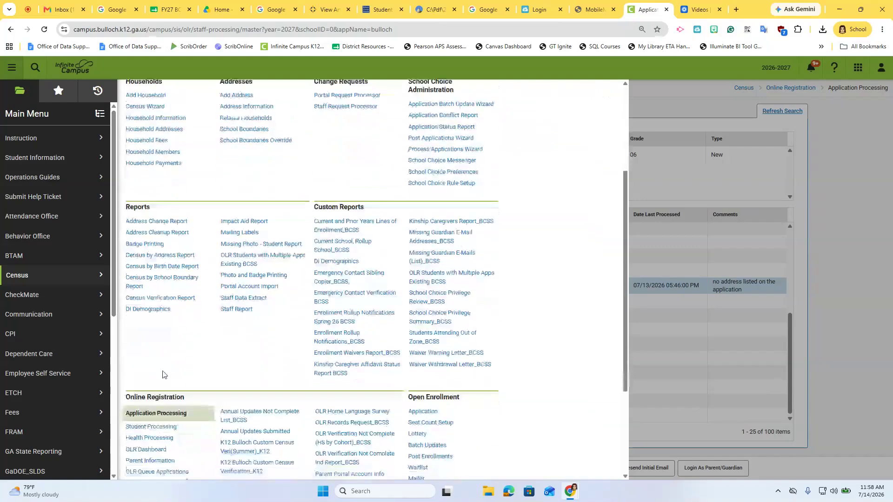